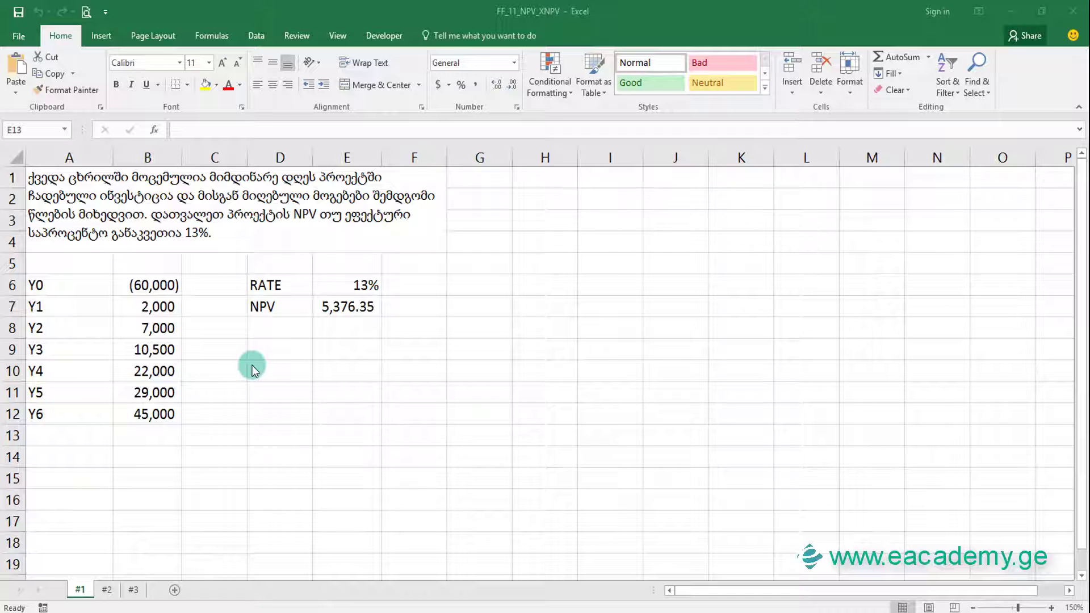
- Enter =NPV(E6,B7:B12) in E8, discounting the Y1–Y6 cash flows at 13% to get 65,376.35
click(364, 281)
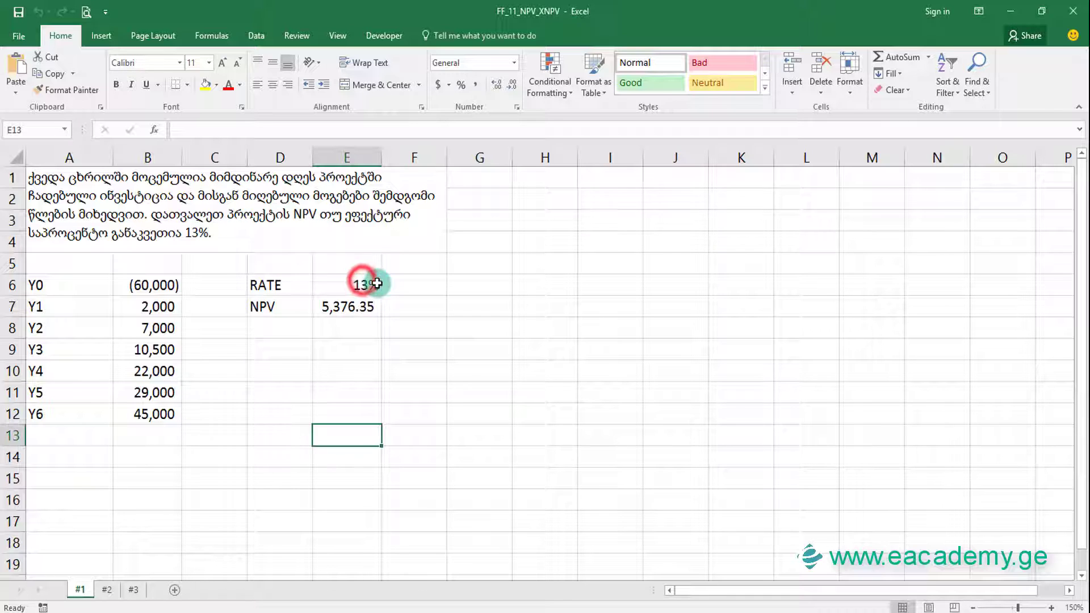
click(342, 335)
text(=)
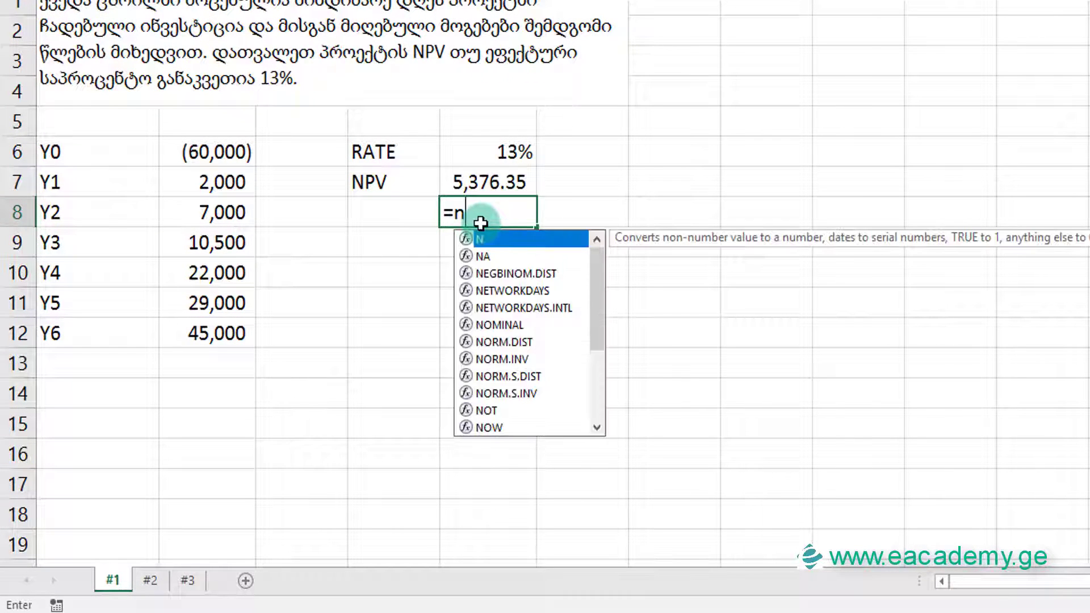
text(npv)
key(Tab)
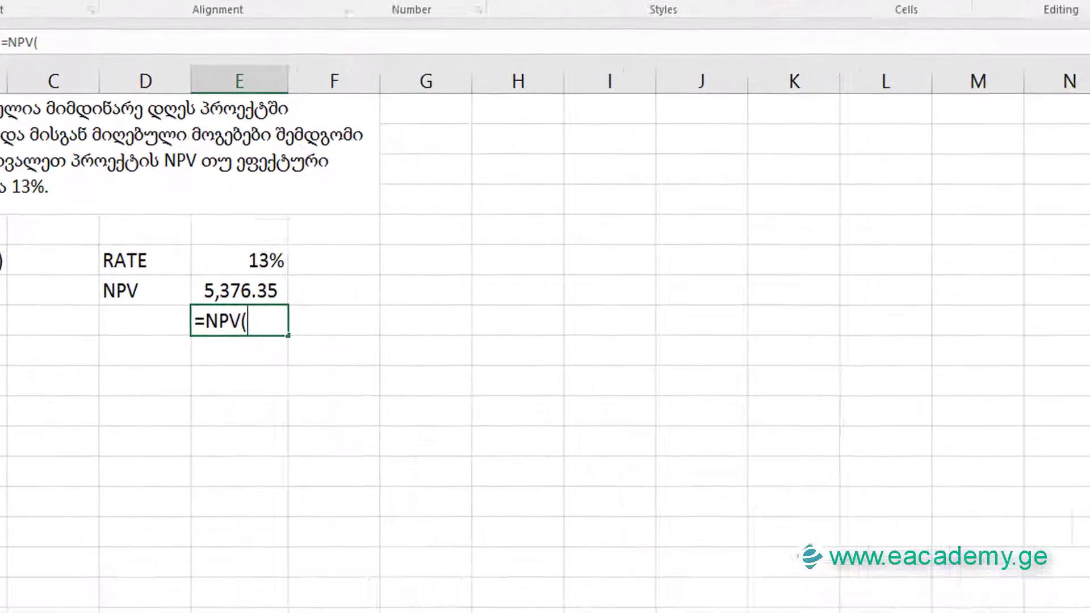
click(217, 27)
click(433, 33)
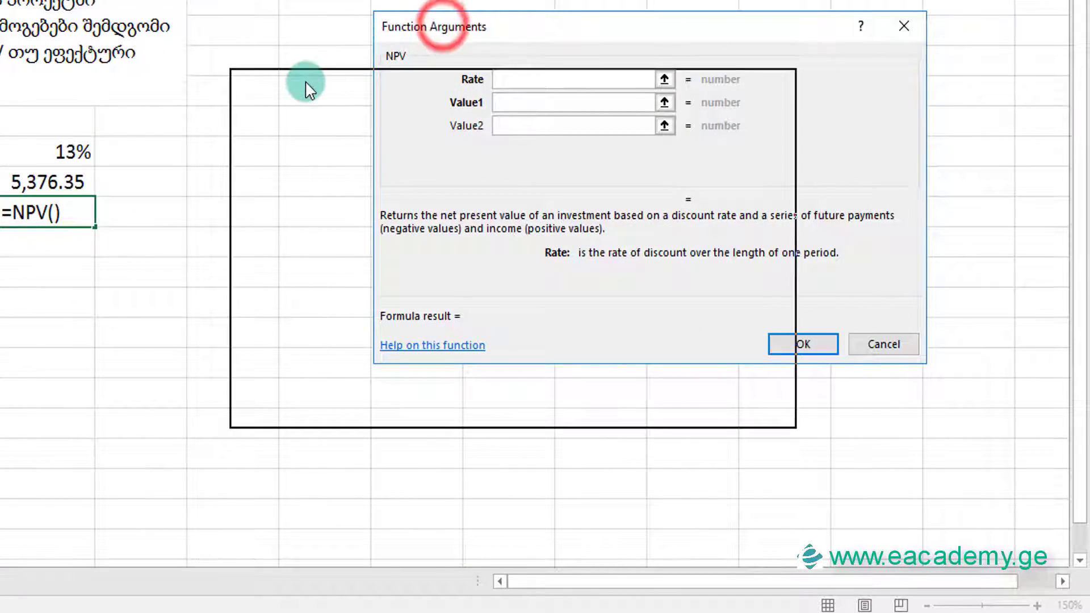
drag(433, 33, 295, 90)
click(364, 137)
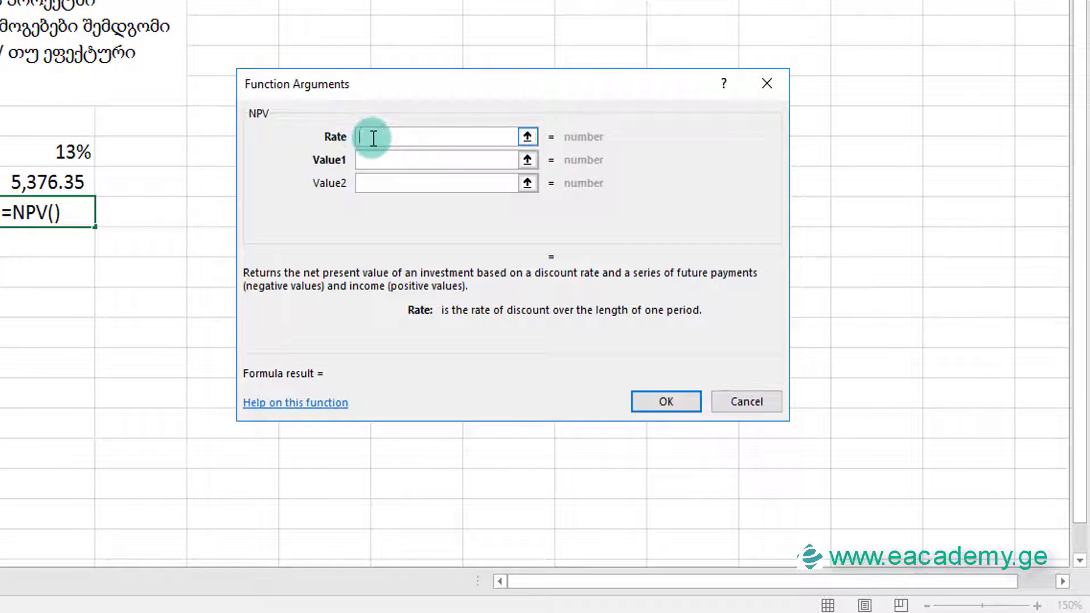
click(70, 150)
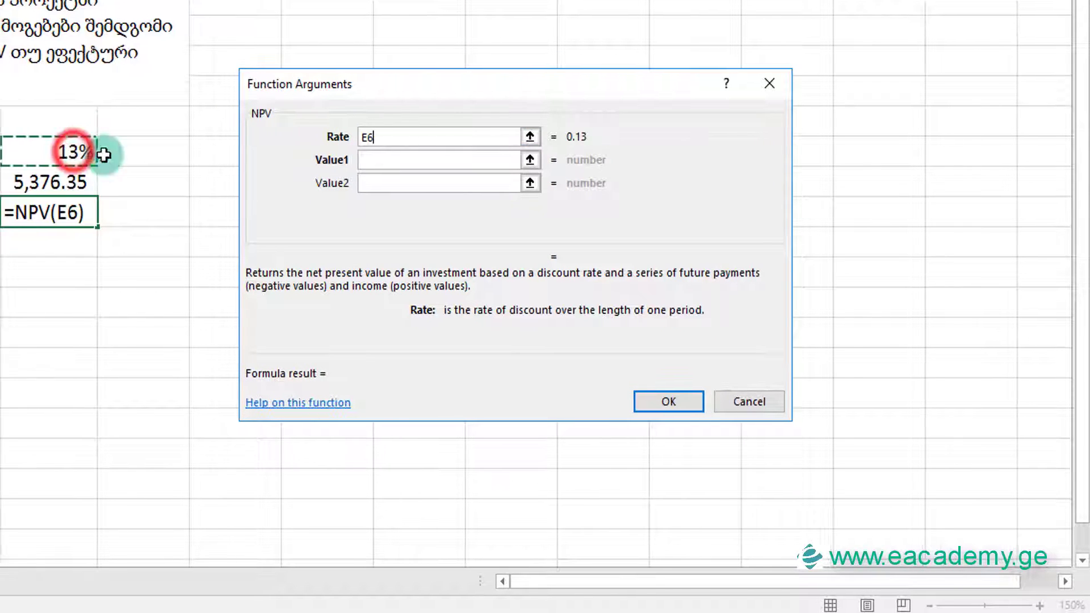
click(493, 160)
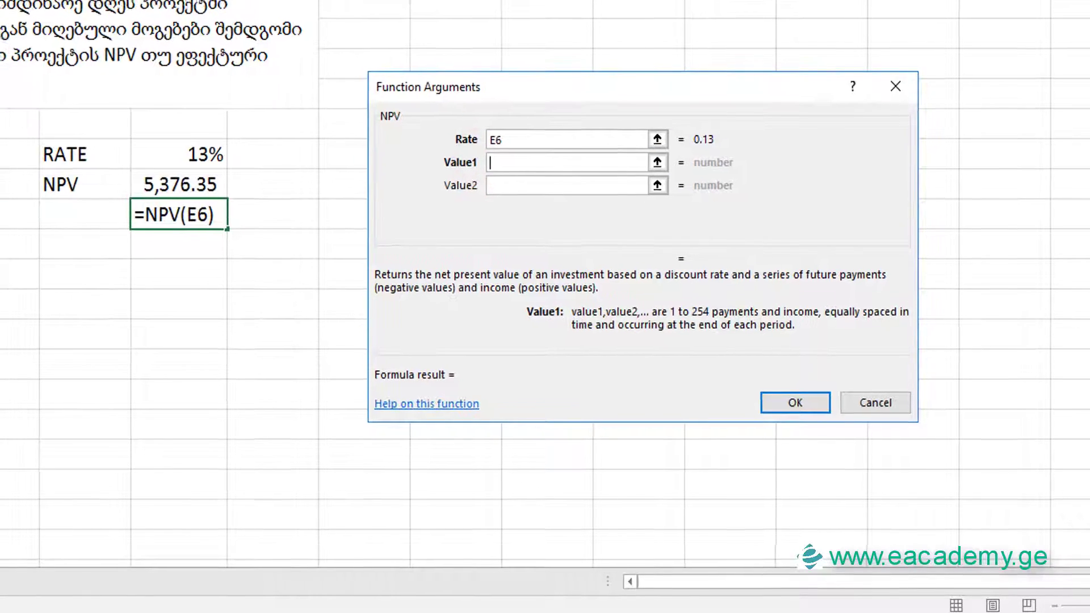
drag(88, 247, 89, 377)
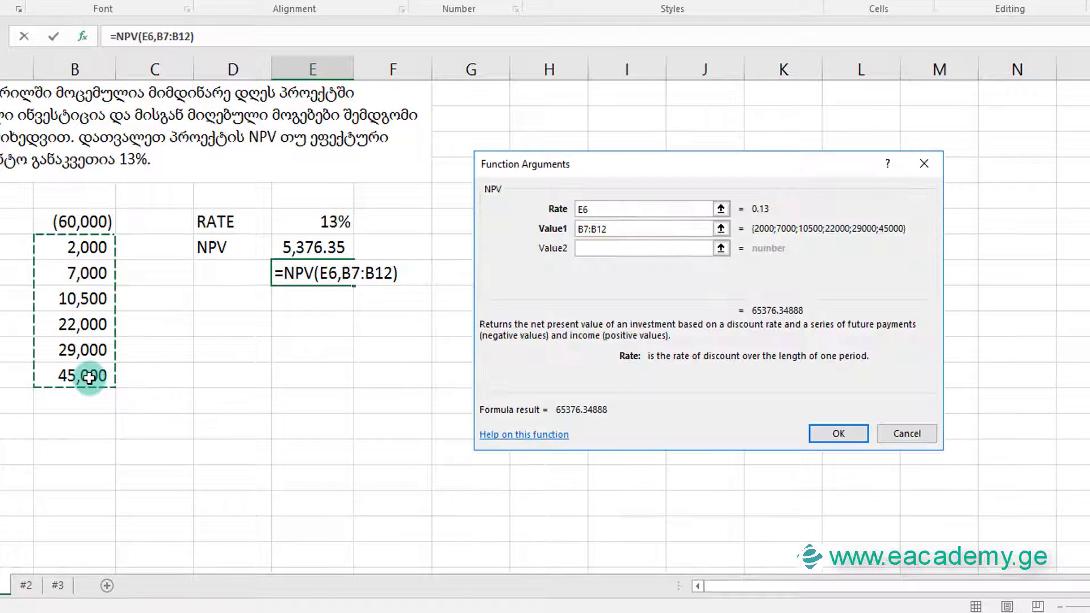
click(827, 433)
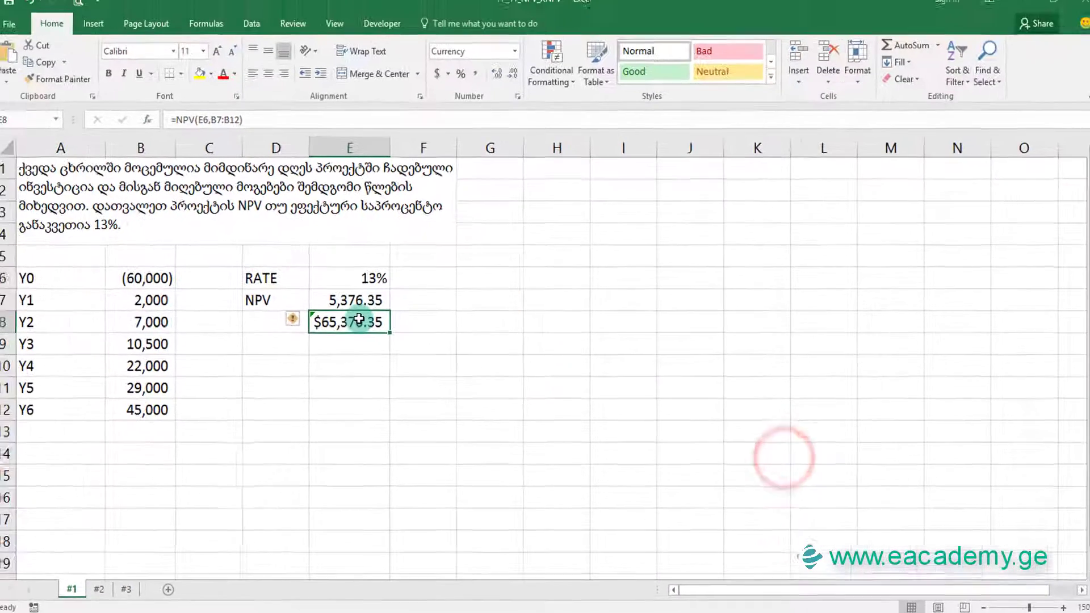
- Append +B6 to the E8 formula so the NPV becomes $5,376.35
click(364, 327)
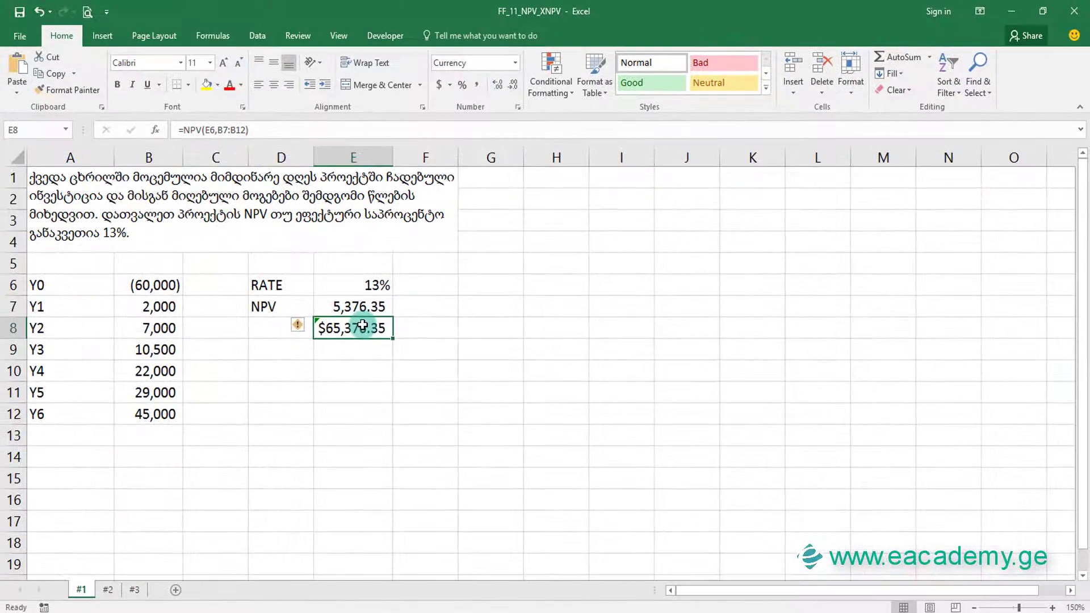
double_click(370, 328)
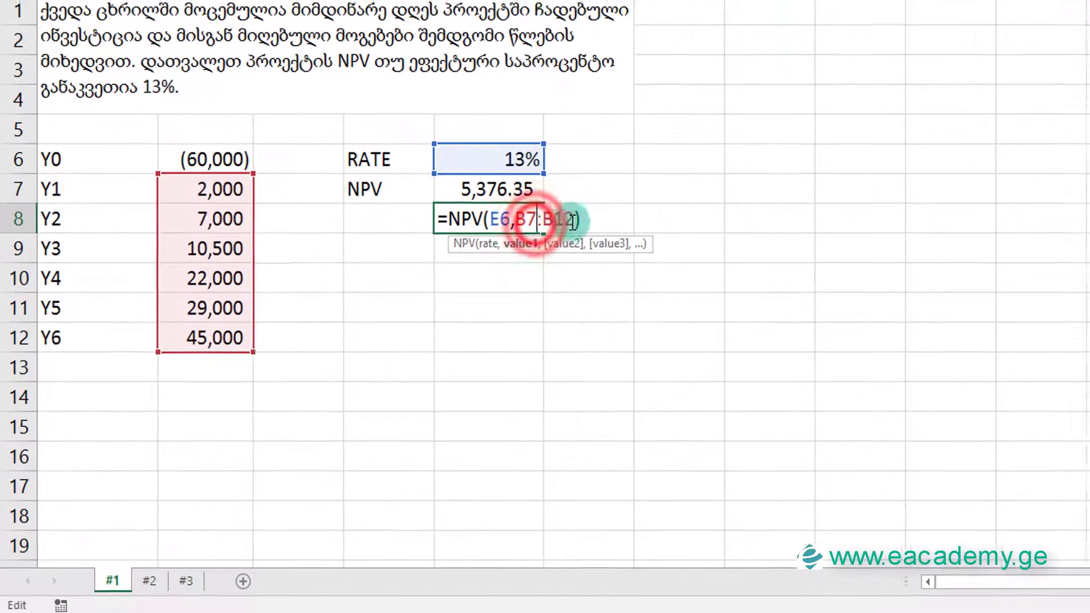
click(582, 216)
text(+)
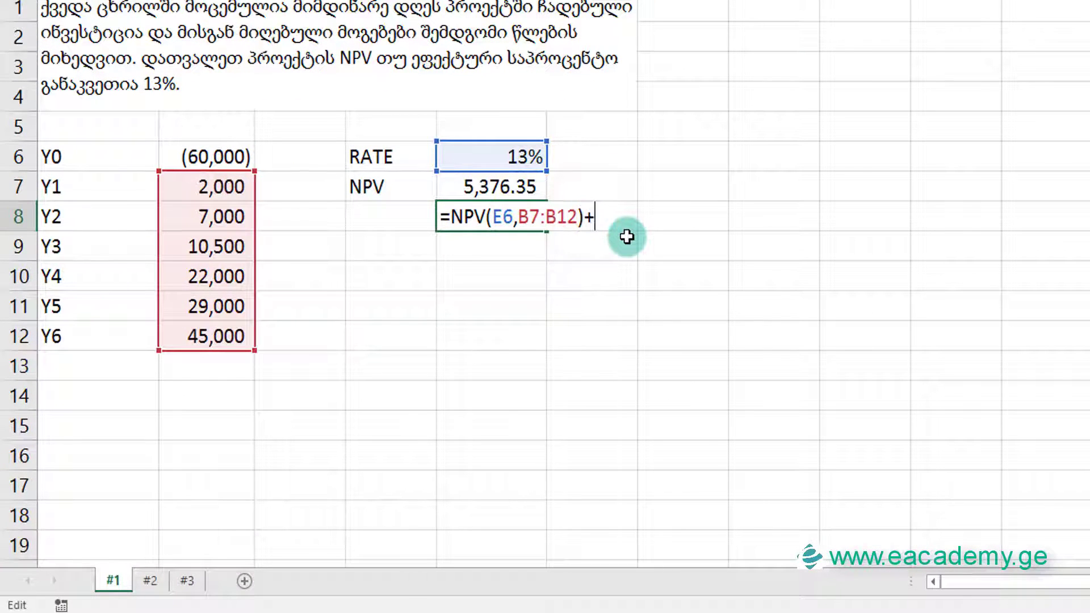
click(199, 157)
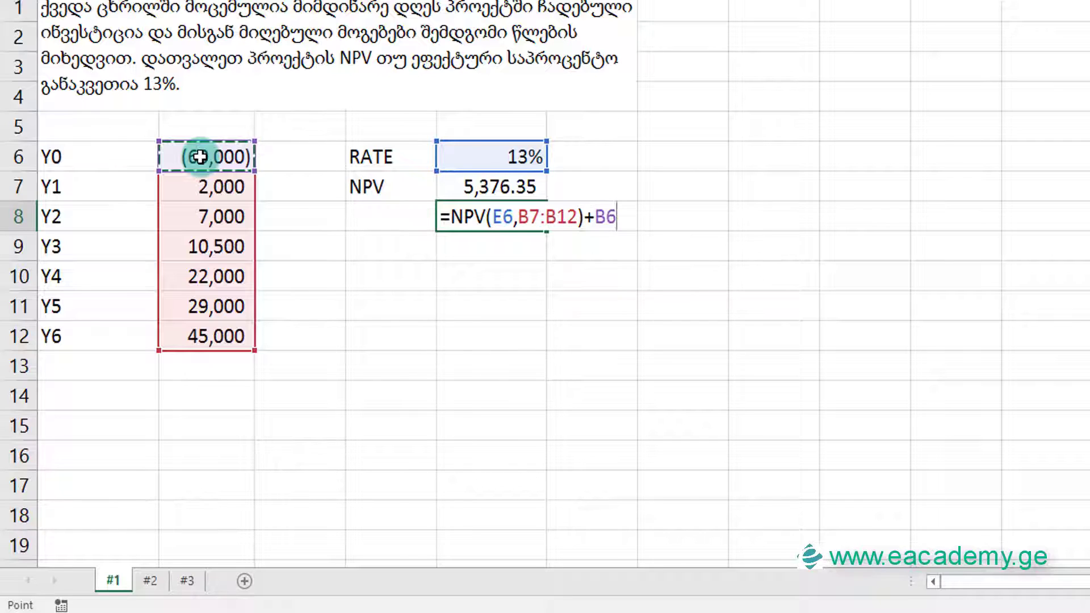
key(Return)
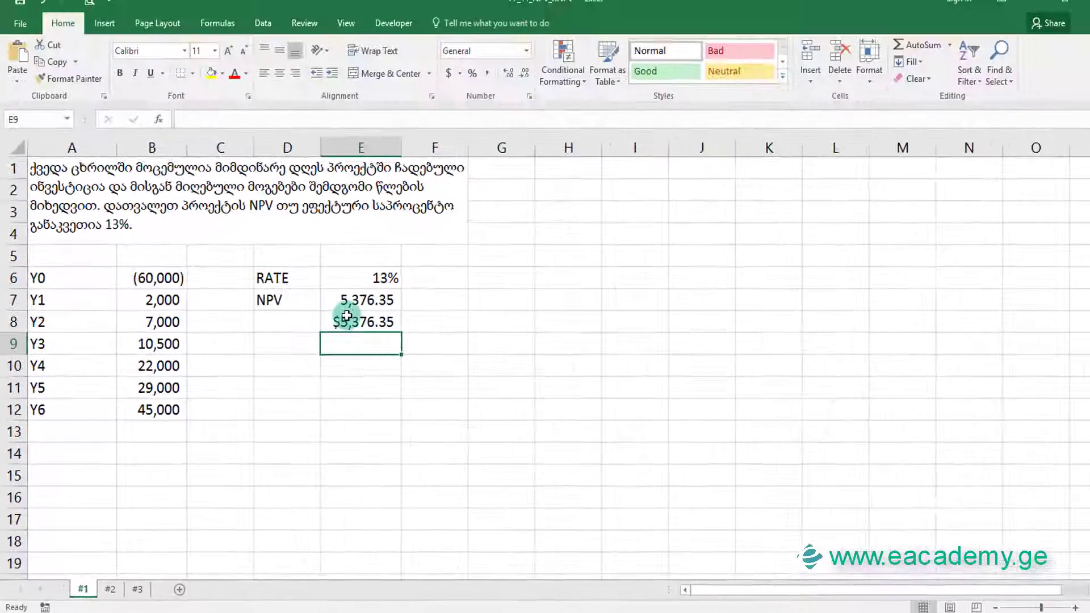
click(362, 330)
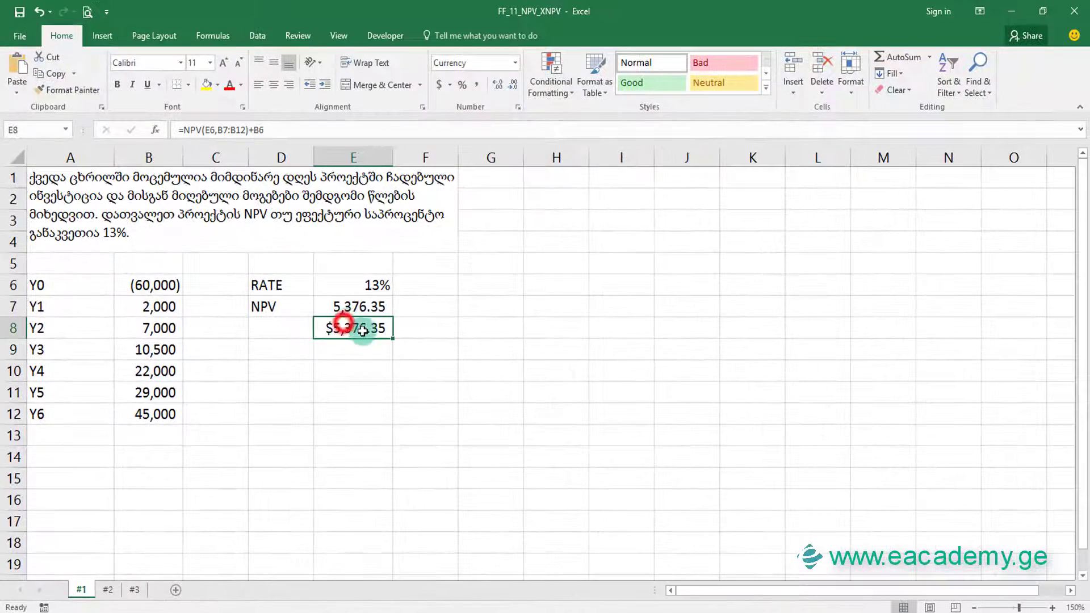
click(107, 591)
- Enter =NPV(E6,B6:B12) in D10 of sheet #2, giving $4,757.83
click(287, 379)
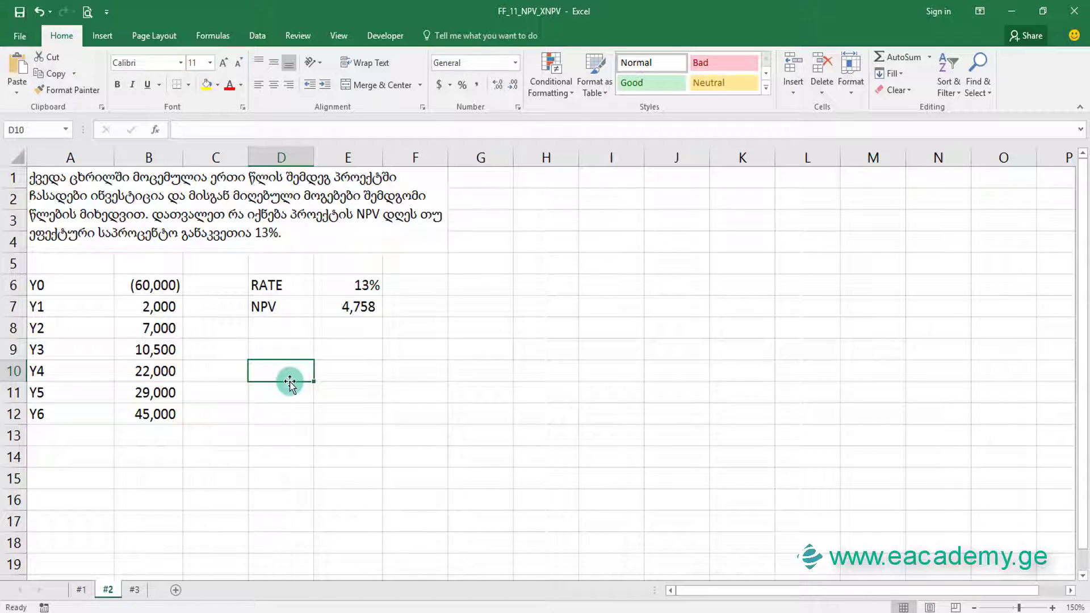
text(=)
text(n)
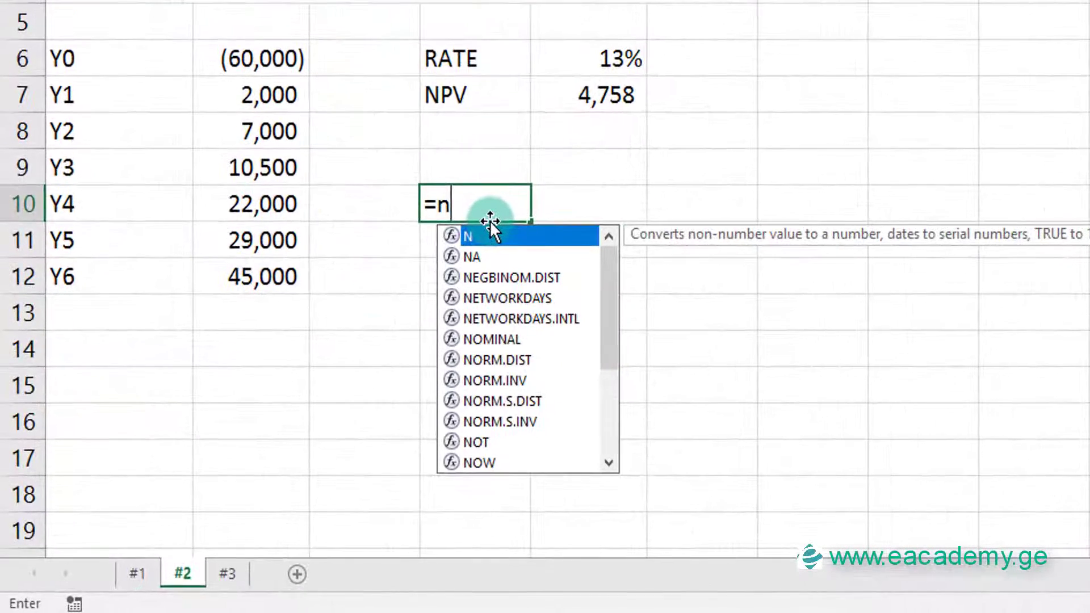
text(pv)
key(Tab)
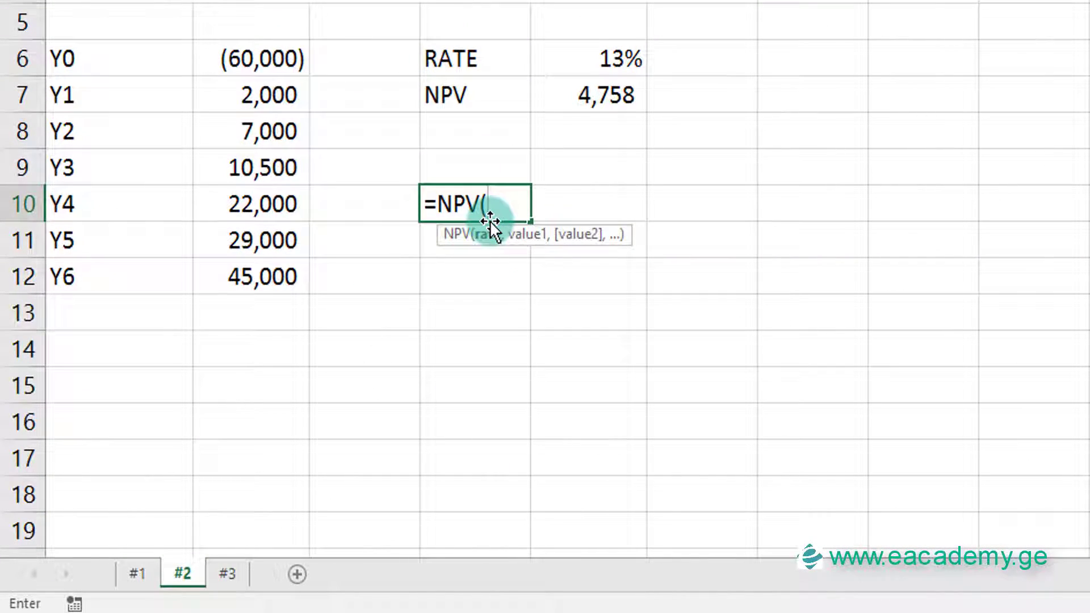
key(ctrl+a)
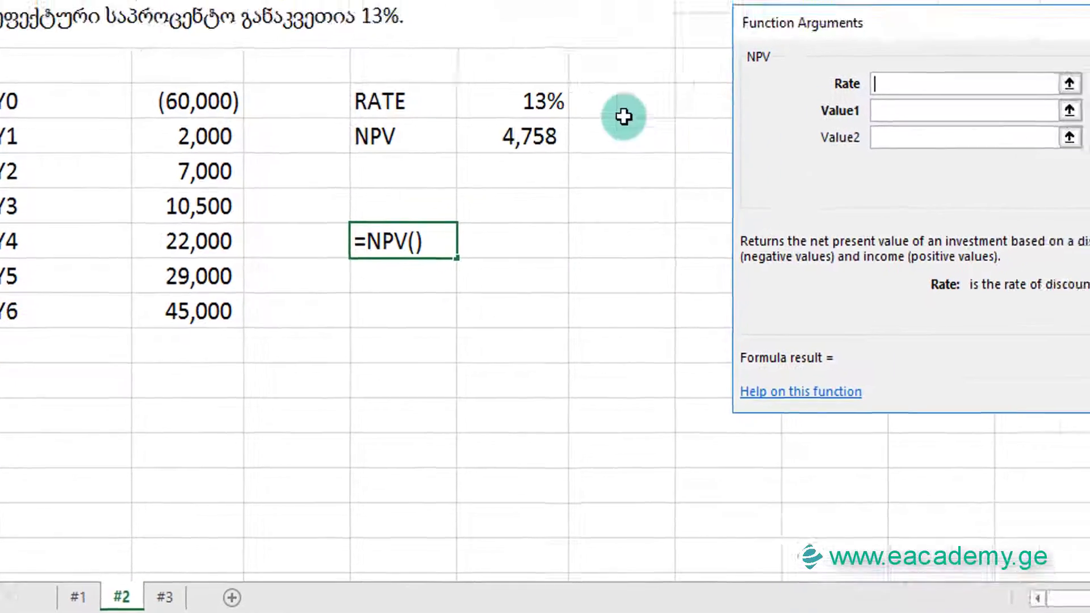
click(331, 211)
click(647, 220)
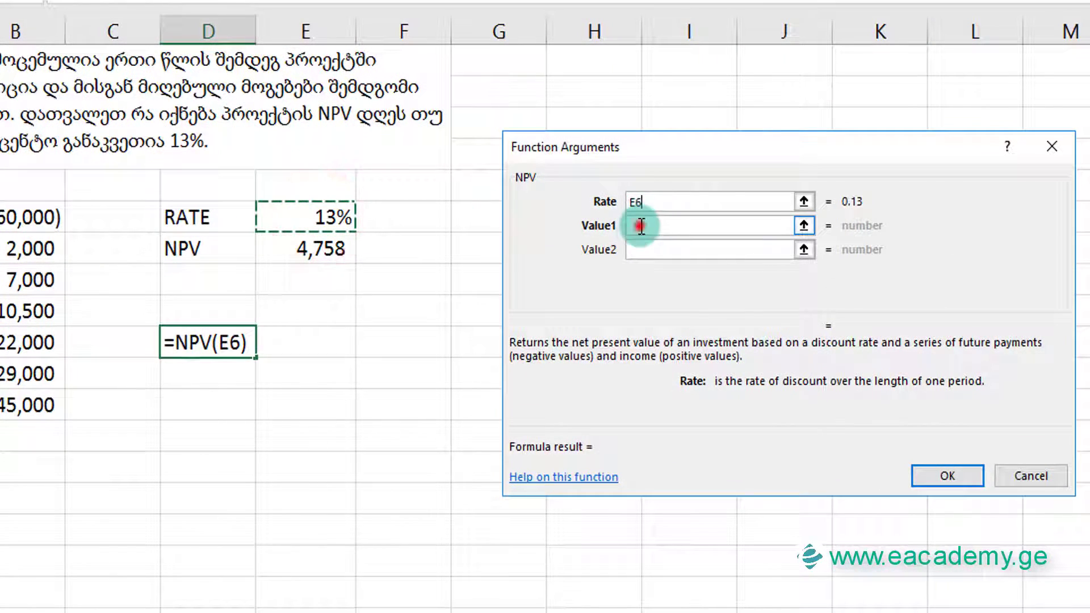
drag(26, 218, 30, 405)
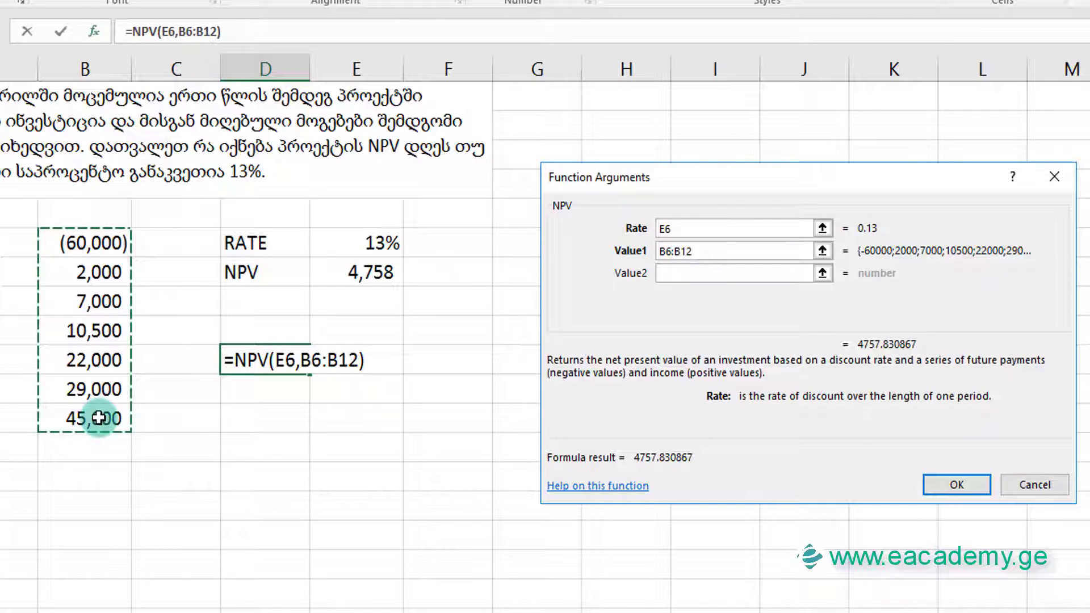
key(Return)
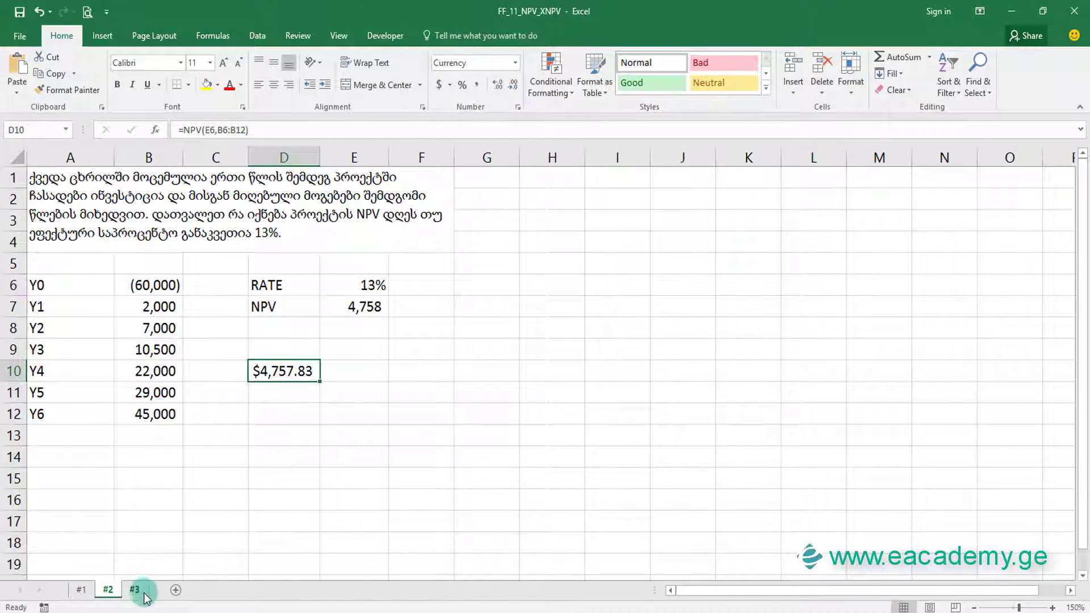
- Go to sheet #3 and select cell E9 for the XNPV formula
click(134, 590)
click(271, 355)
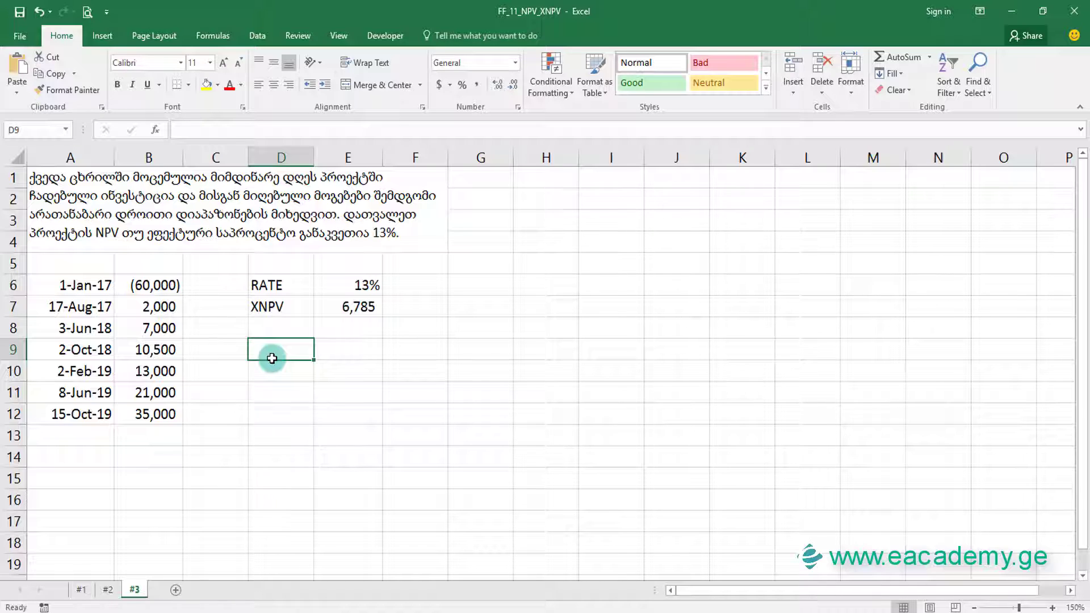
click(326, 351)
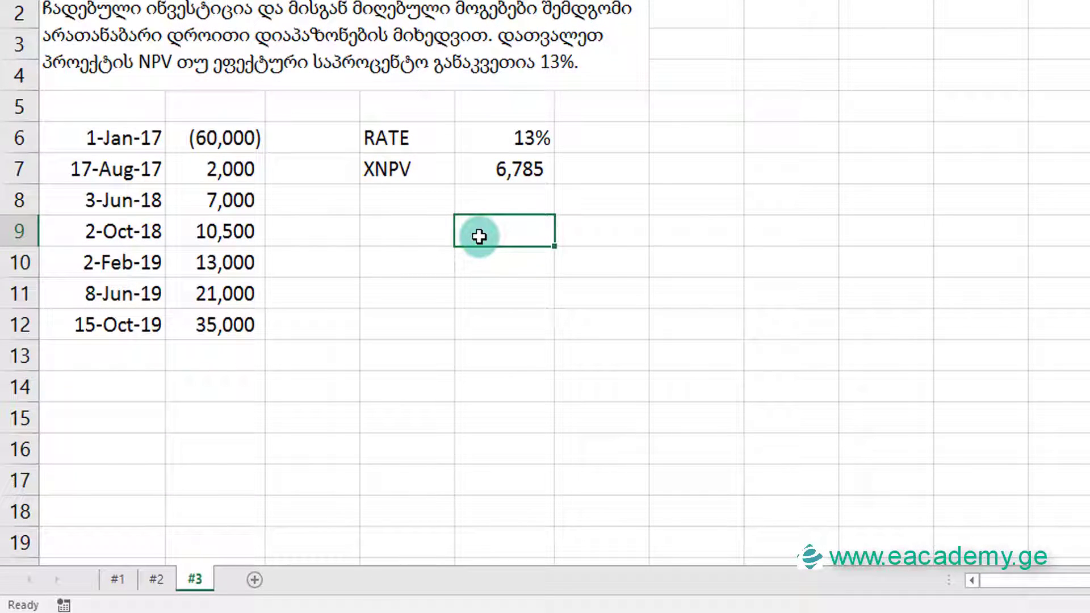
- Enter =XNPV(E6,B6:B12,A6:A12) in E9, returning 6785.423
text(=)
text(X)
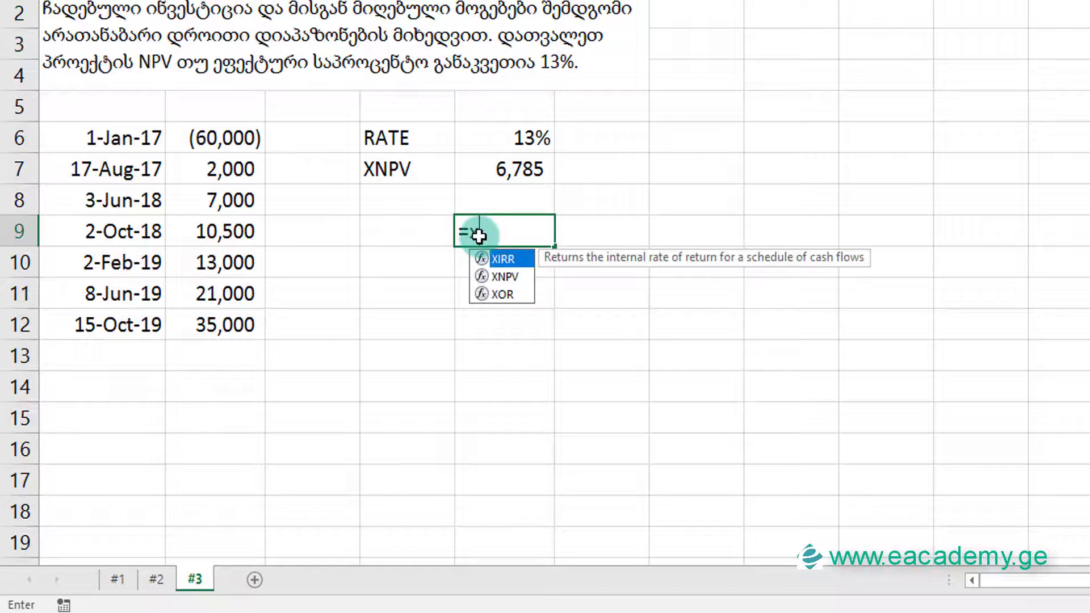
text(np)
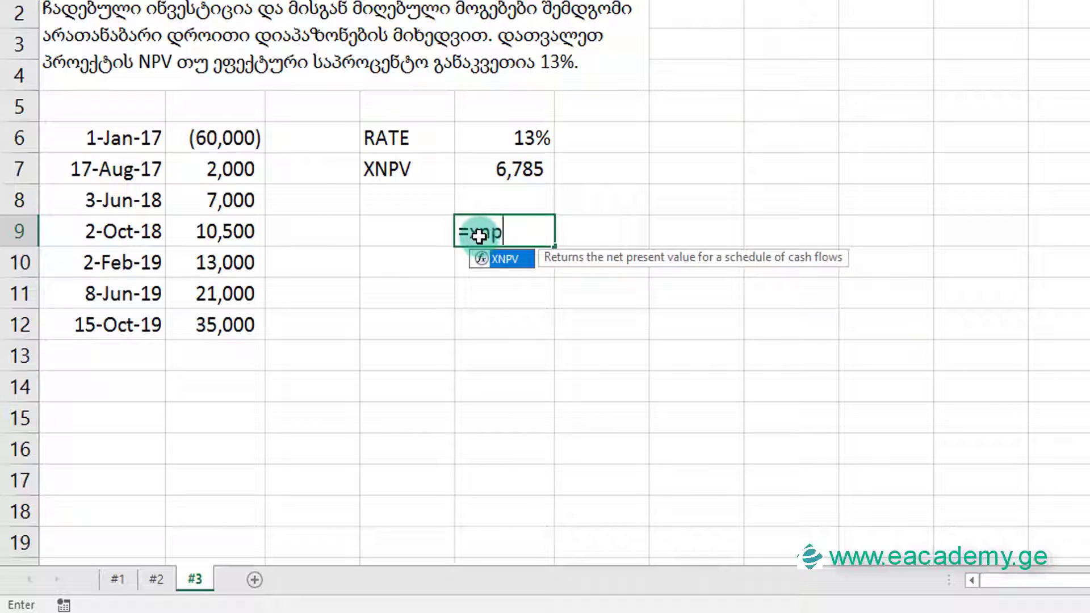
text(v)
key(Tab)
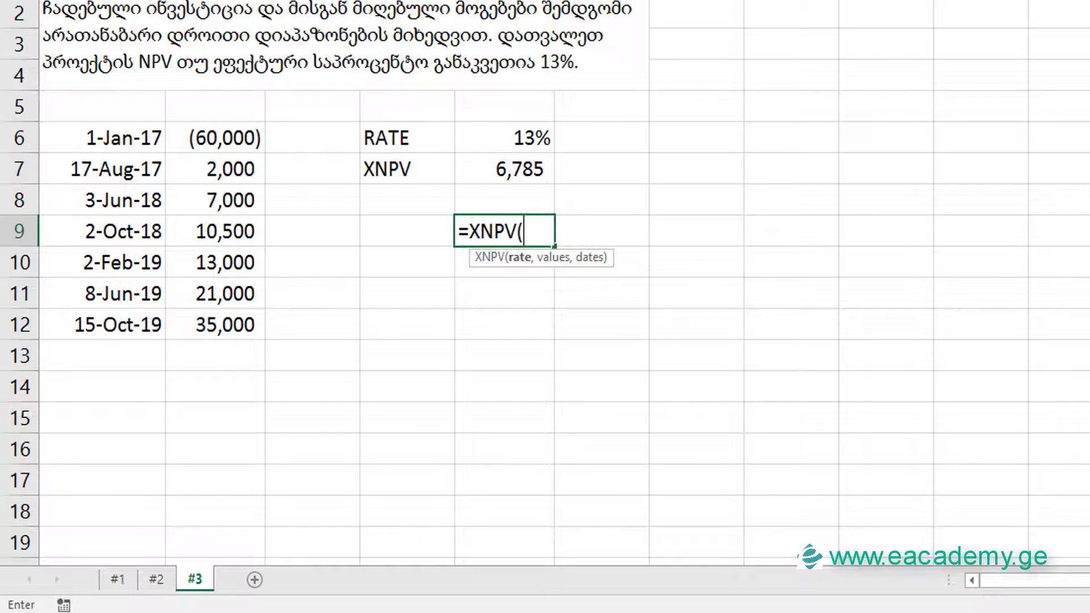
key(ctrl+a)
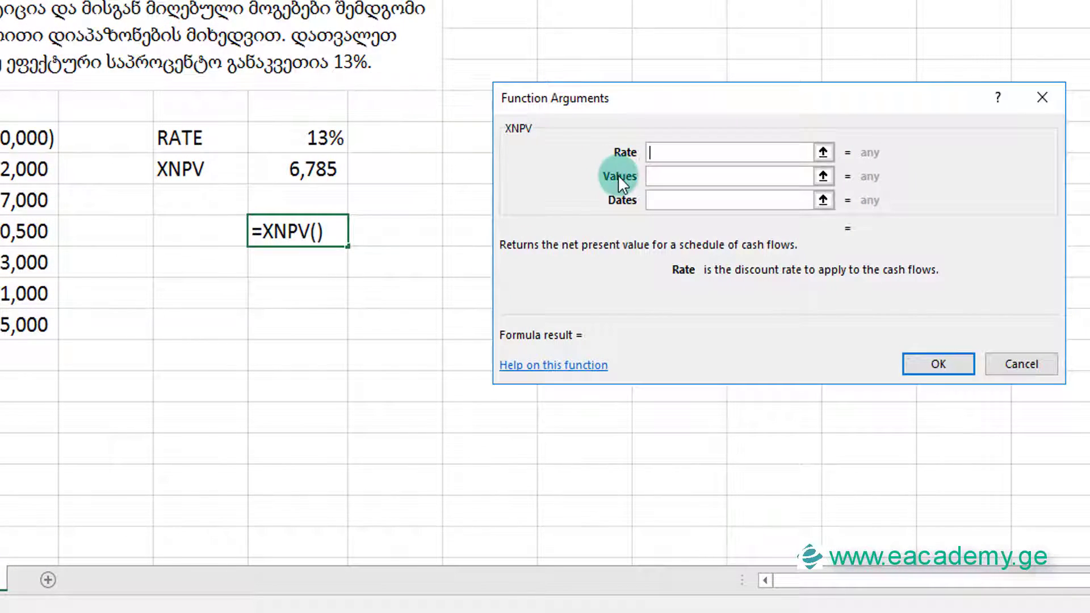
click(321, 138)
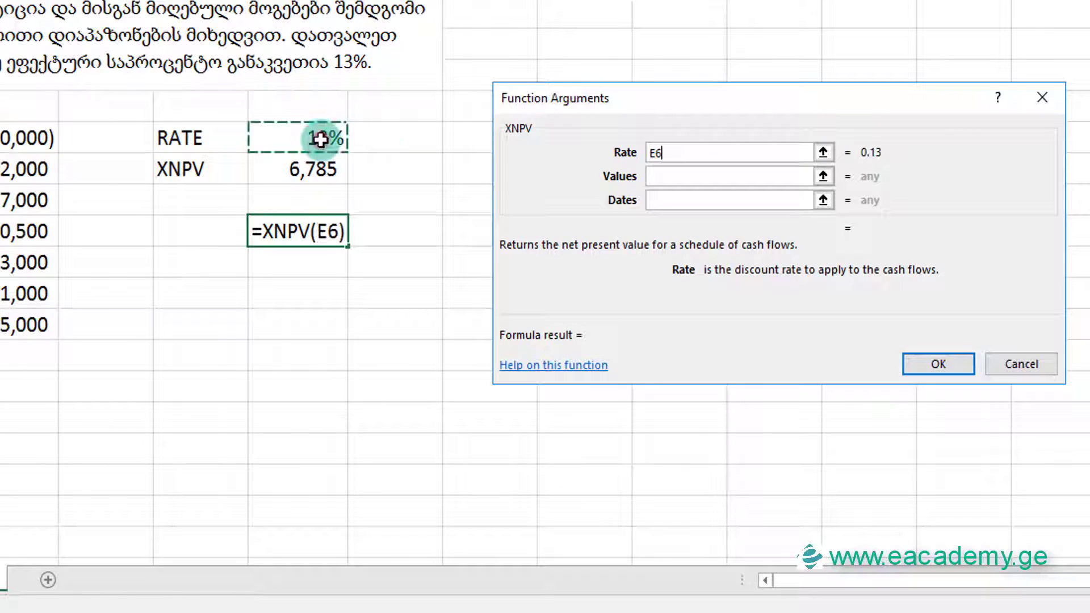
click(673, 176)
drag(62, 158, 62, 335)
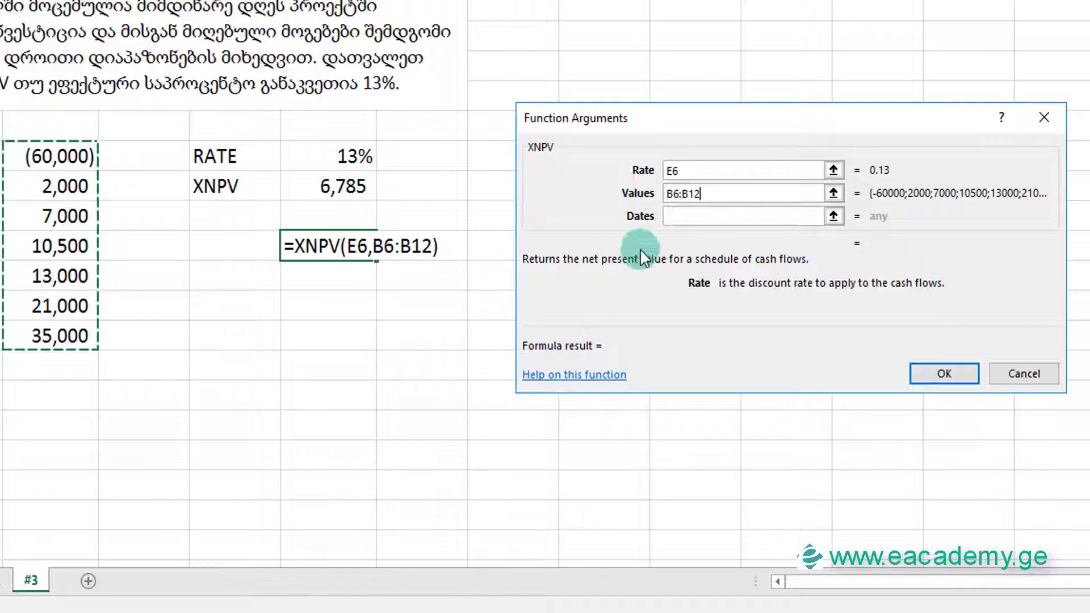
click(688, 217)
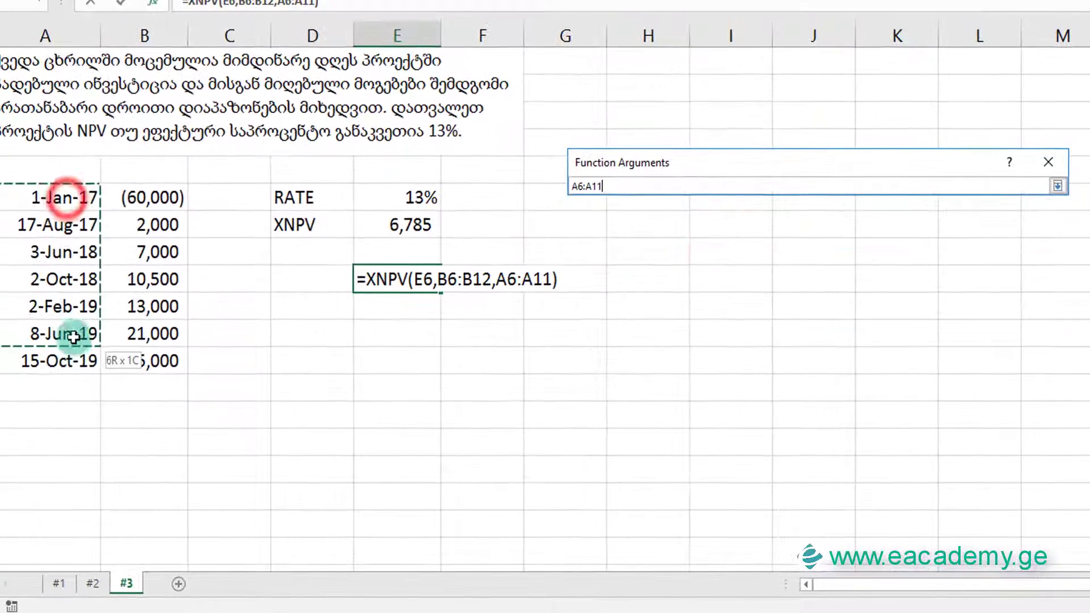
drag(10, 175, 74, 356)
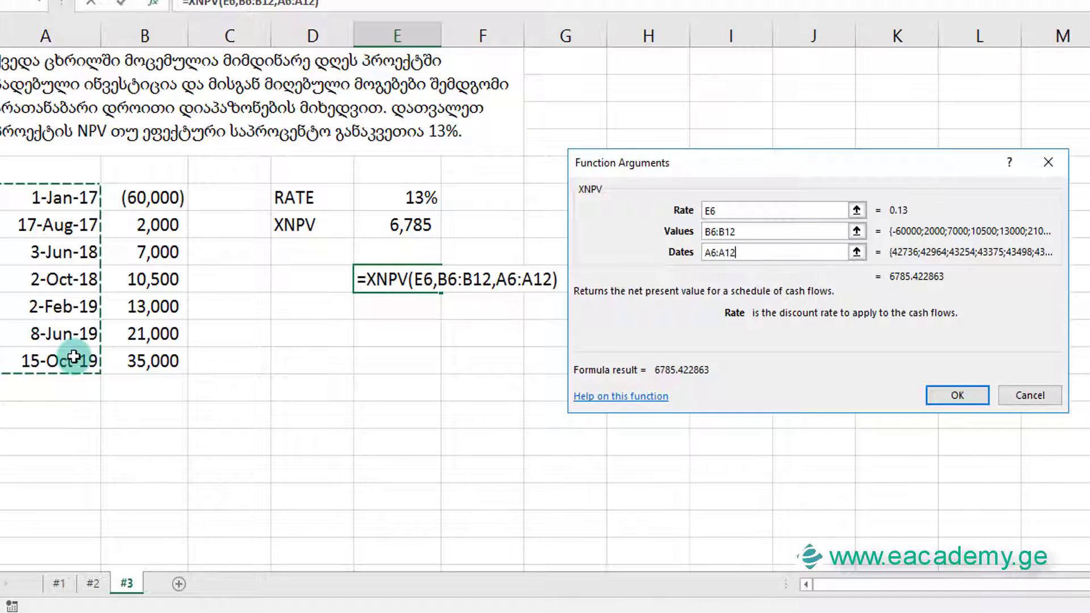
key(Return)
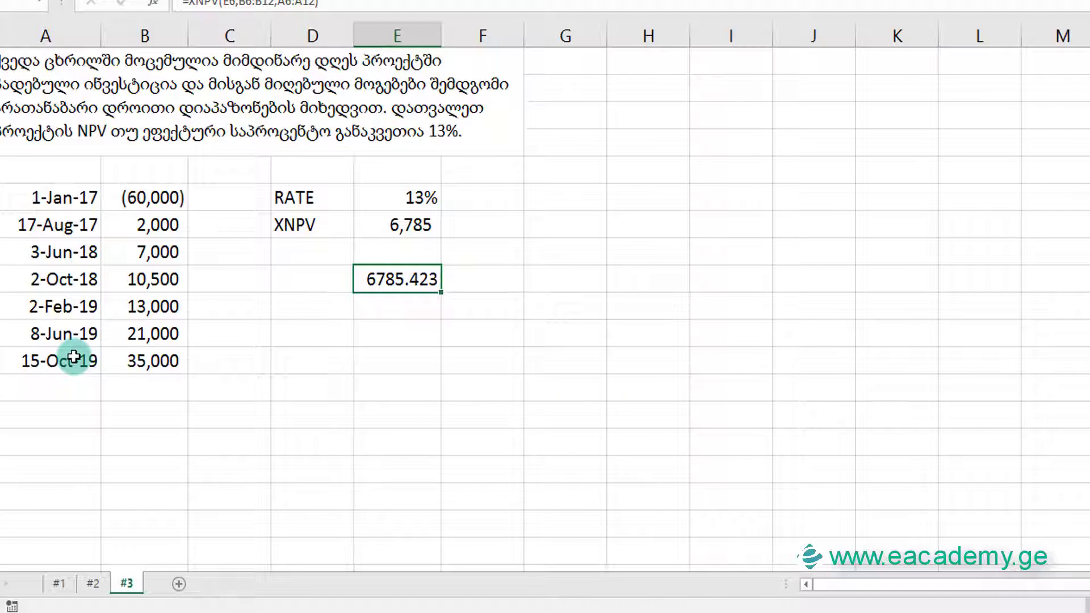